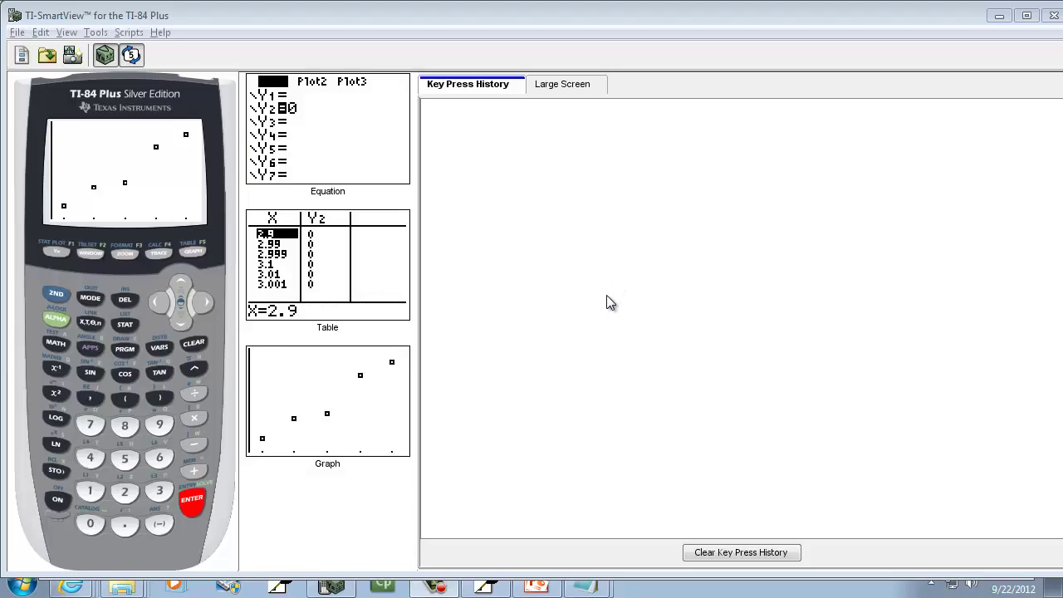
# In Free Notes, draw the X and y headings with a column divider and underline
pyautogui.hotkey('alt', 'Tab')
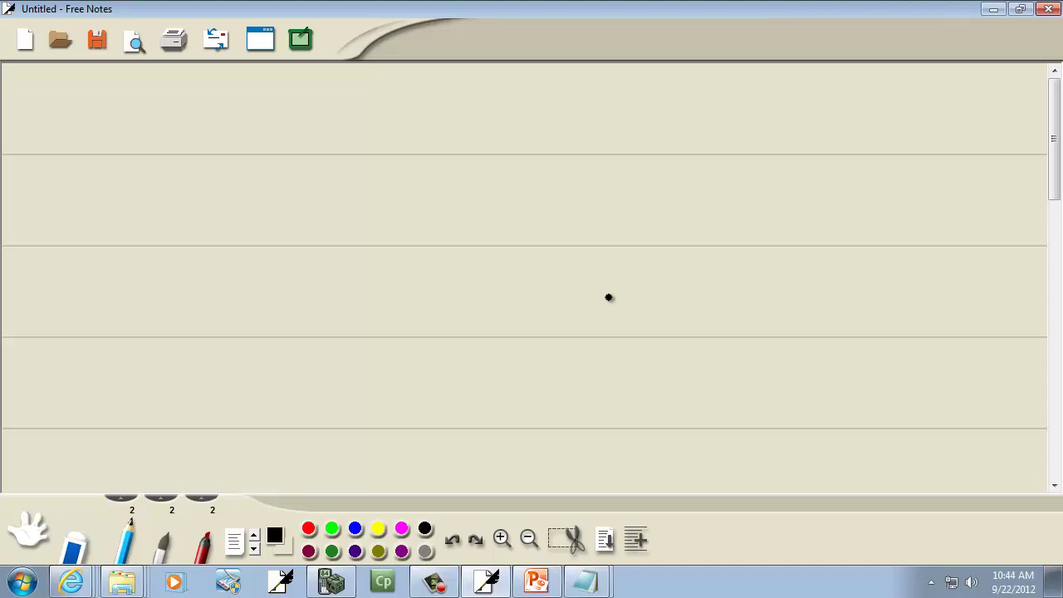
pyautogui.moveTo(118, 116)
pyautogui.mouseDown()
pyautogui.moveTo(129, 135)
pyautogui.moveTo(141, 109)
pyautogui.mouseUp()
pyautogui.moveTo(221, 121); pyautogui.dragTo(204, 163)
pyautogui.moveTo(202, 120); pyautogui.dragTo(211, 143)
pyautogui.moveTo(175, 96); pyautogui.dragTo(183, 342)
pyautogui.moveTo(88, 158); pyautogui.dragTo(238, 156)
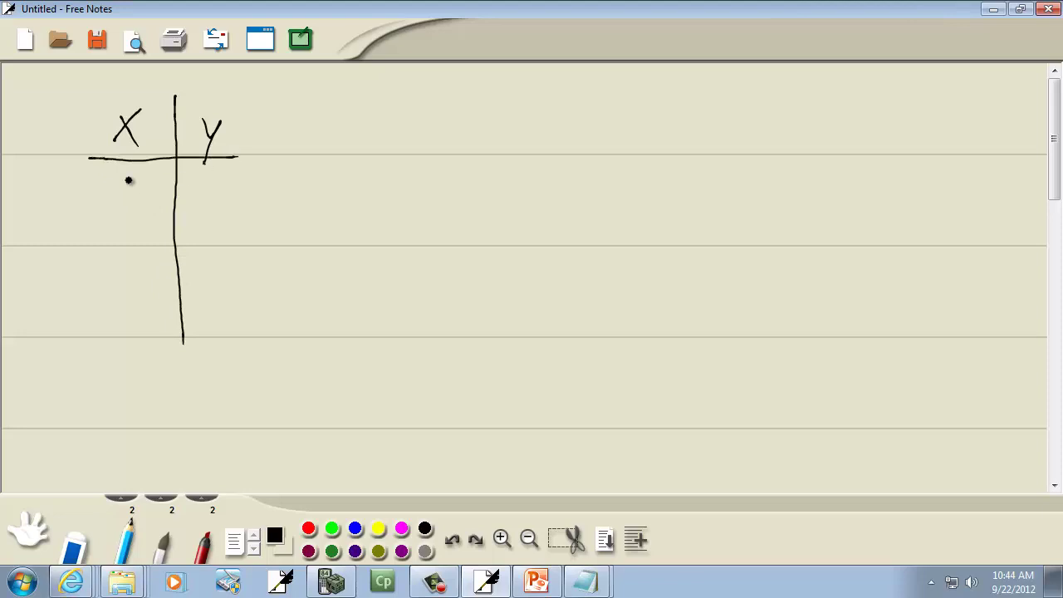
# Write the x values 1, 2, 3, 4, 5 down the X column
pyautogui.moveTo(127, 183); pyautogui.dragTo(127, 212)
pyautogui.moveTo(121, 249)
pyautogui.mouseDown()
pyautogui.moveTo(135, 271)
pyautogui.moveTo(121, 326)
pyautogui.mouseUp()
pyautogui.moveTo(130, 348)
pyautogui.mouseDown()
pyautogui.moveTo(124, 357)
pyautogui.moveTo(140, 357)
pyautogui.mouseUp()
pyautogui.moveTo(135, 347)
pyautogui.mouseDown()
pyautogui.moveTo(136, 419)
pyautogui.moveTo(111, 438)
pyautogui.mouseUp()
pyautogui.moveTo(183, 342); pyautogui.dragTo(186, 450)
# Write the y values 17, 23, 51, 82, 103 beside the x values
pyautogui.moveTo(199, 185)
pyautogui.mouseDown()
pyautogui.moveTo(201, 202)
pyautogui.moveTo(222, 202)
pyautogui.mouseUp()
pyautogui.moveTo(202, 246)
pyautogui.mouseDown()
pyautogui.moveTo(228, 252)
pyautogui.moveTo(203, 330)
pyautogui.mouseUp()
pyautogui.moveTo(230, 306); pyautogui.dragTo(230, 329)
pyautogui.moveTo(205, 398)
pyautogui.mouseDown()
pyautogui.moveTo(206, 357)
pyautogui.moveTo(208, 390)
pyautogui.mouseUp()
pyautogui.moveTo(218, 365)
pyautogui.mouseDown()
pyautogui.moveTo(206, 388)
pyautogui.moveTo(222, 381)
pyautogui.moveTo(209, 440)
pyautogui.mouseUp()
pyautogui.moveTo(224, 418)
pyautogui.mouseDown()
pyautogui.moveTo(249, 432)
pyautogui.moveTo(226, 419)
pyautogui.mouseUp()
pyautogui.moveTo(234, 419); pyautogui.dragTo(235, 443)
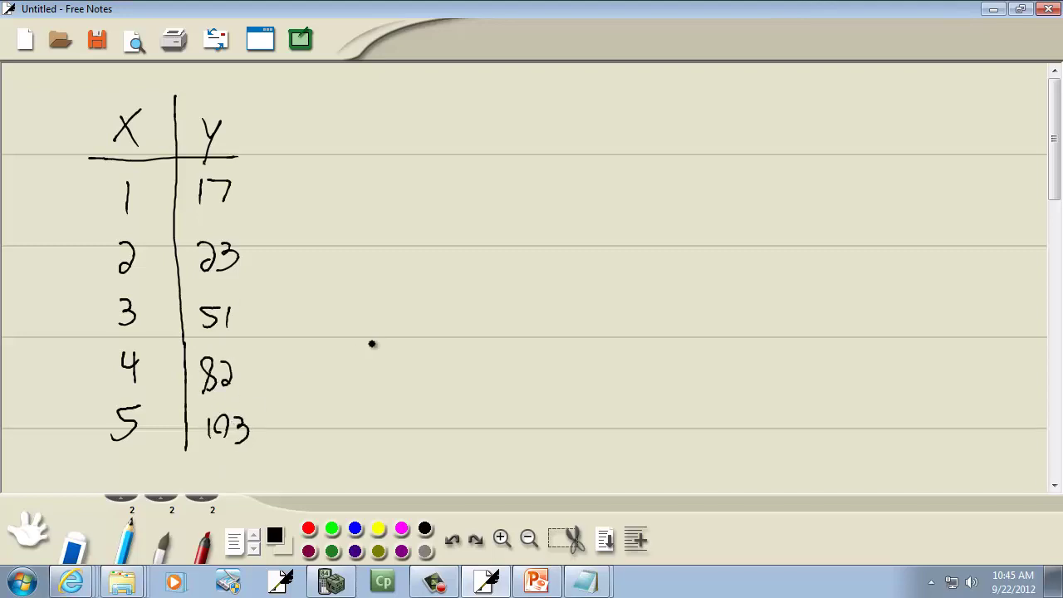
# In TI-SmartView, quit to the home screen and open the STAT list editor
pyautogui.hotkey('alt', 'Tab')
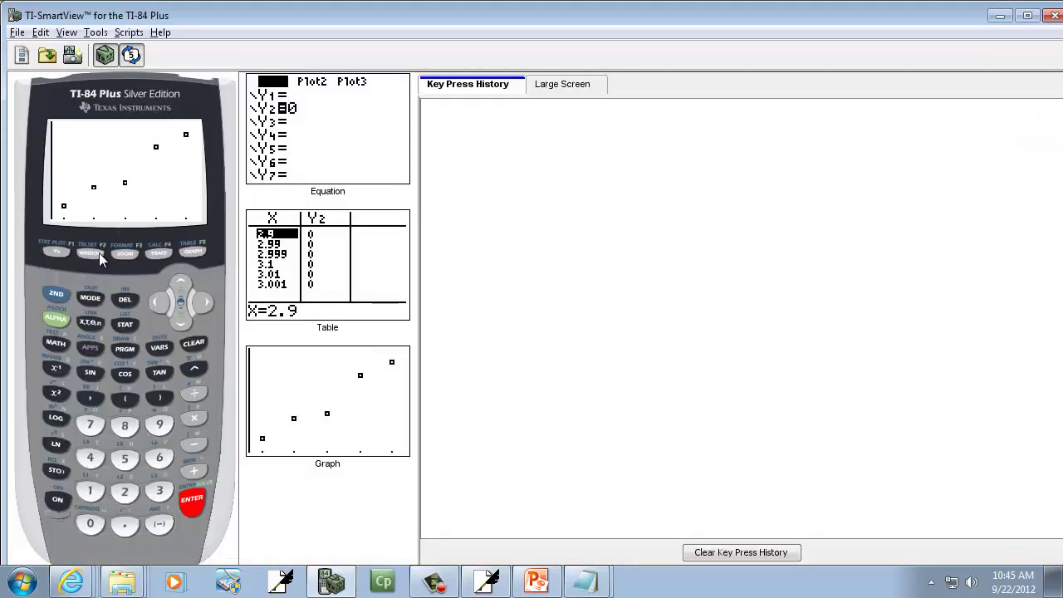
pyautogui.click(56, 293)
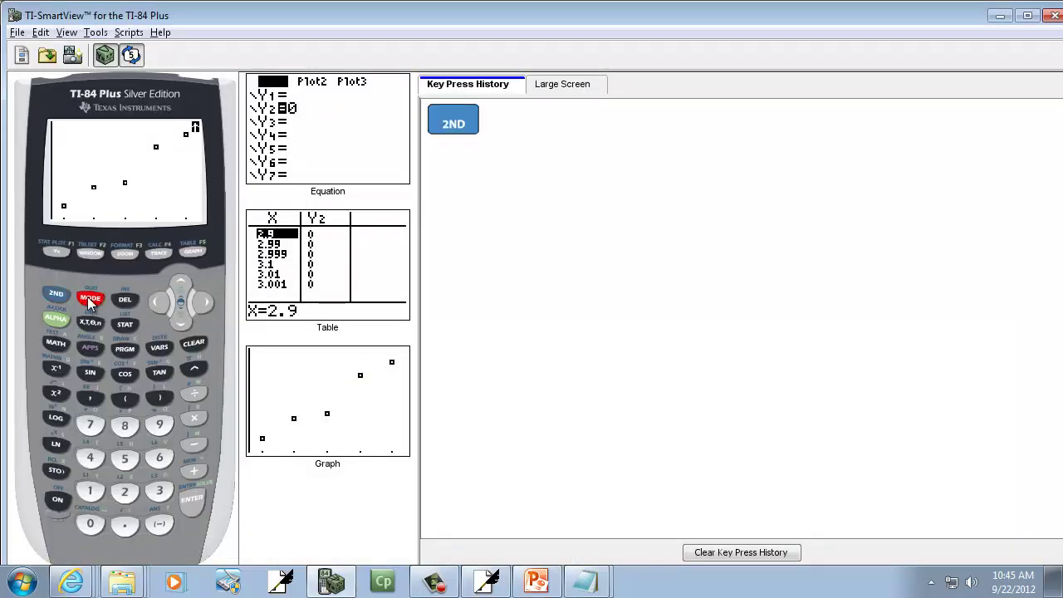
pyautogui.click(90, 299)
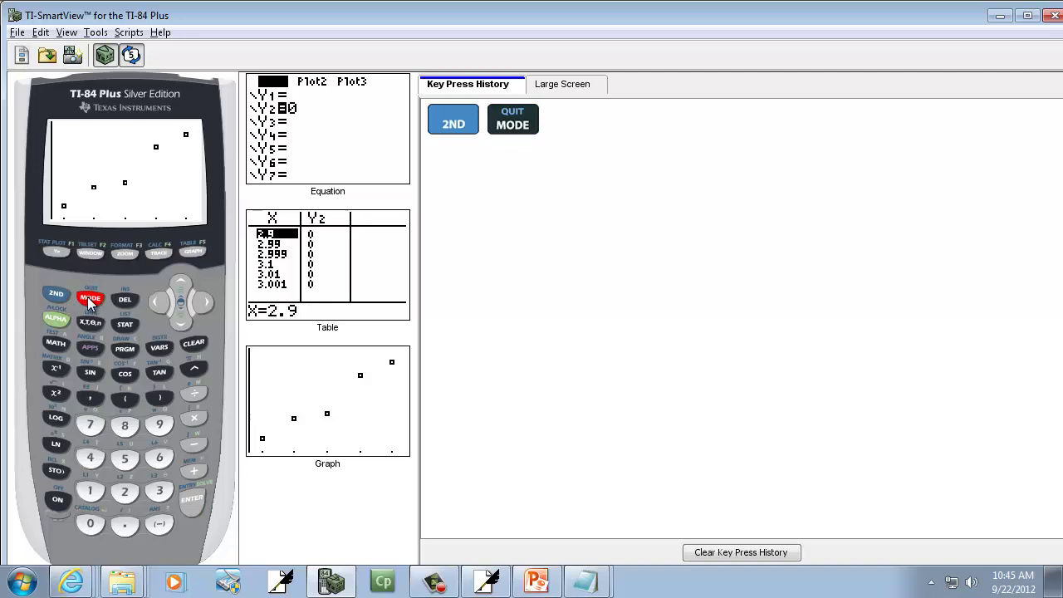
pyautogui.click(124, 325)
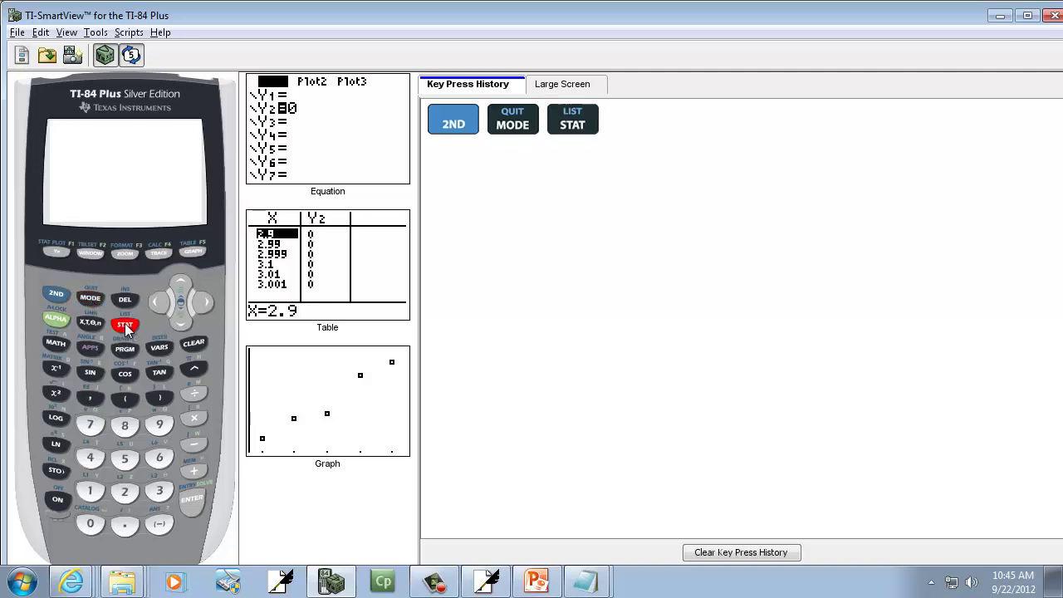
pyautogui.click(189, 501)
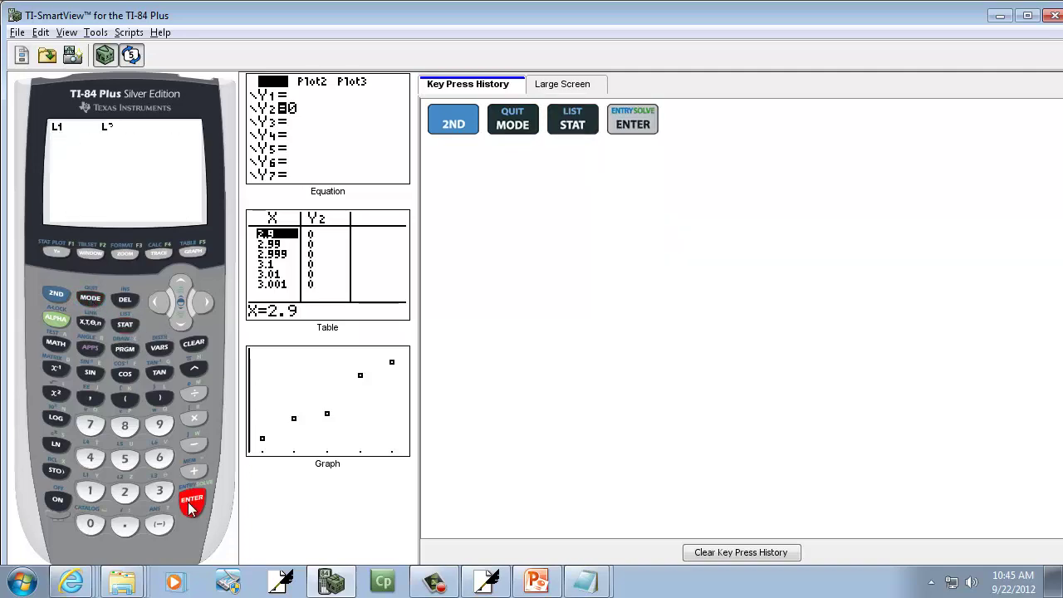
# Delete the five old entries from list L2
pyautogui.click(125, 301)
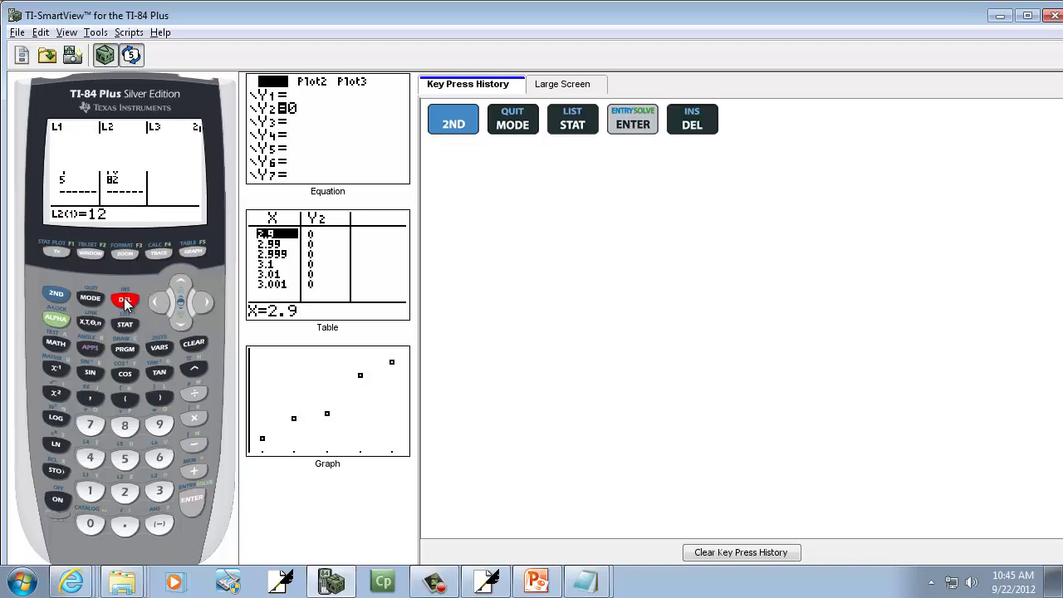
pyautogui.click(124, 300)
pyautogui.click(125, 301)
pyautogui.click(125, 300)
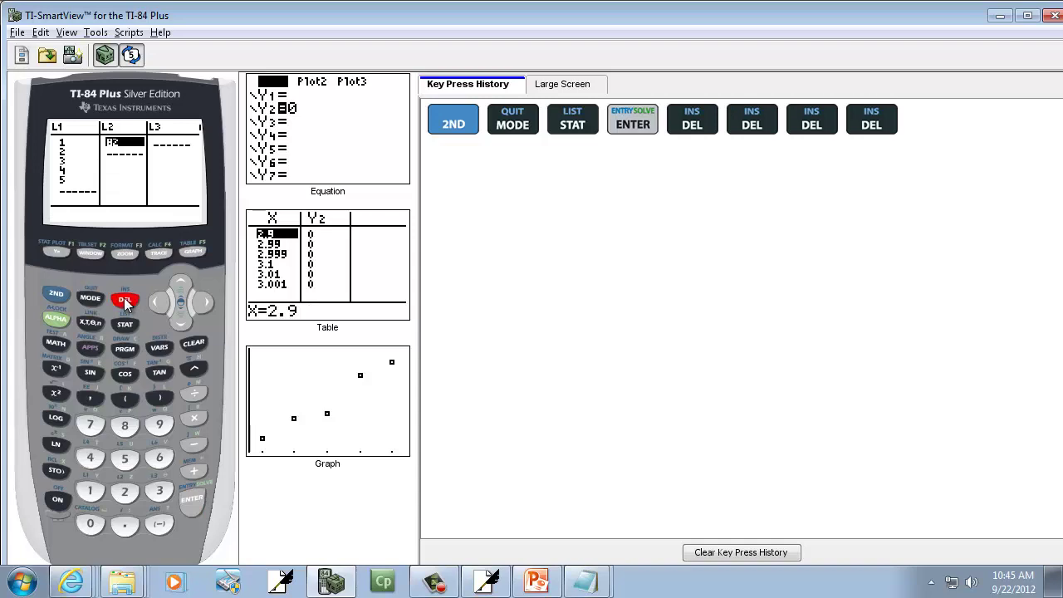
pyautogui.click(124, 301)
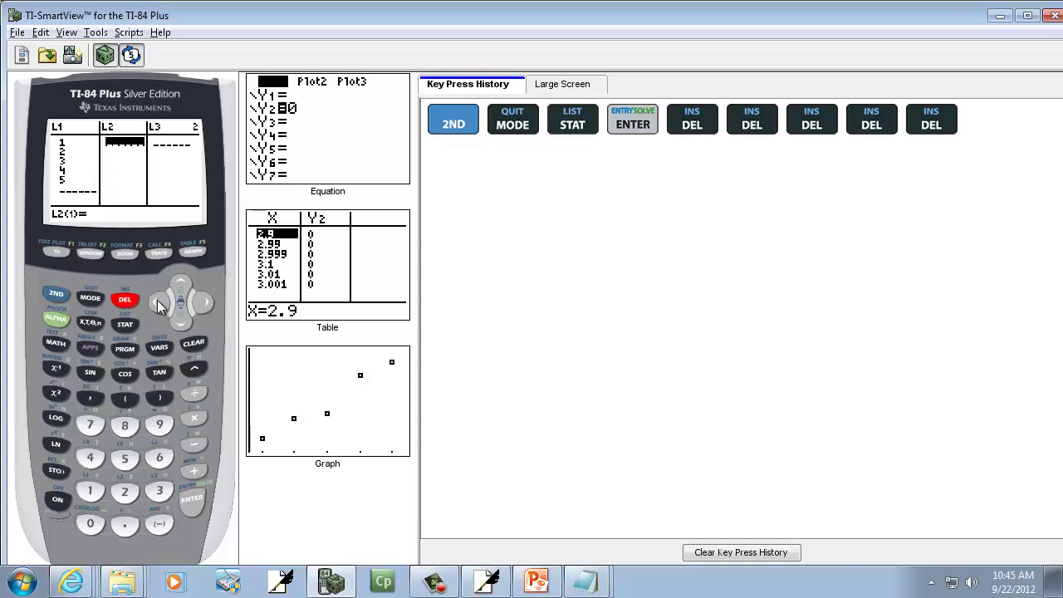
# Move to list L1 and delete its old entries
pyautogui.click(157, 300)
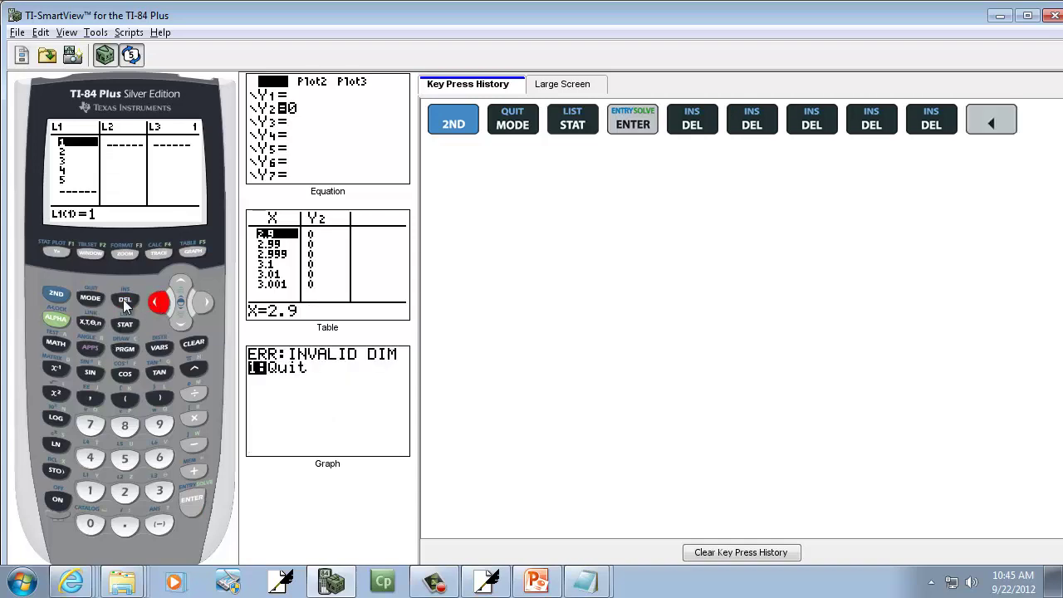
pyautogui.click(124, 302)
pyautogui.click(125, 302)
pyautogui.click(125, 302)
pyautogui.click(125, 302)
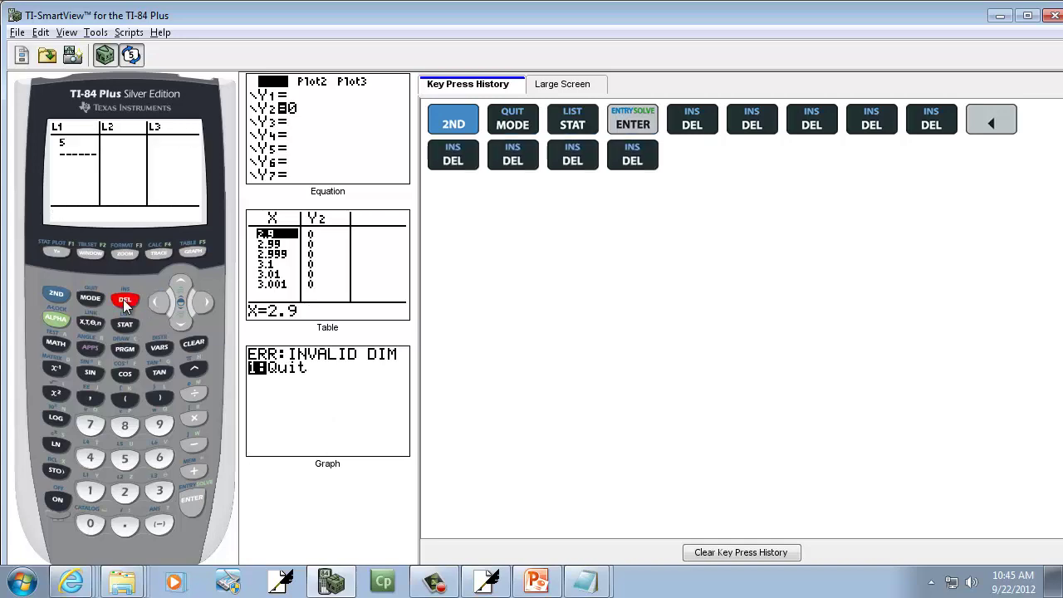
pyautogui.click(125, 302)
# After checking the handwritten table, enter 1, 2, 3, 4, 5 into list L1
pyautogui.hotkey('alt', 'Tab')
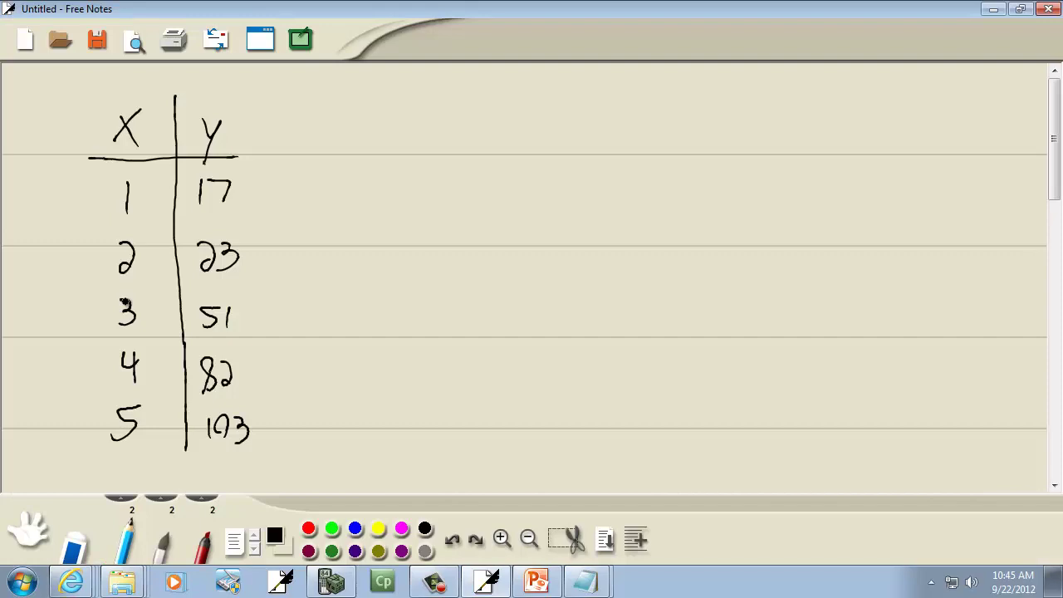
pyautogui.hotkey('alt', 'Tab')
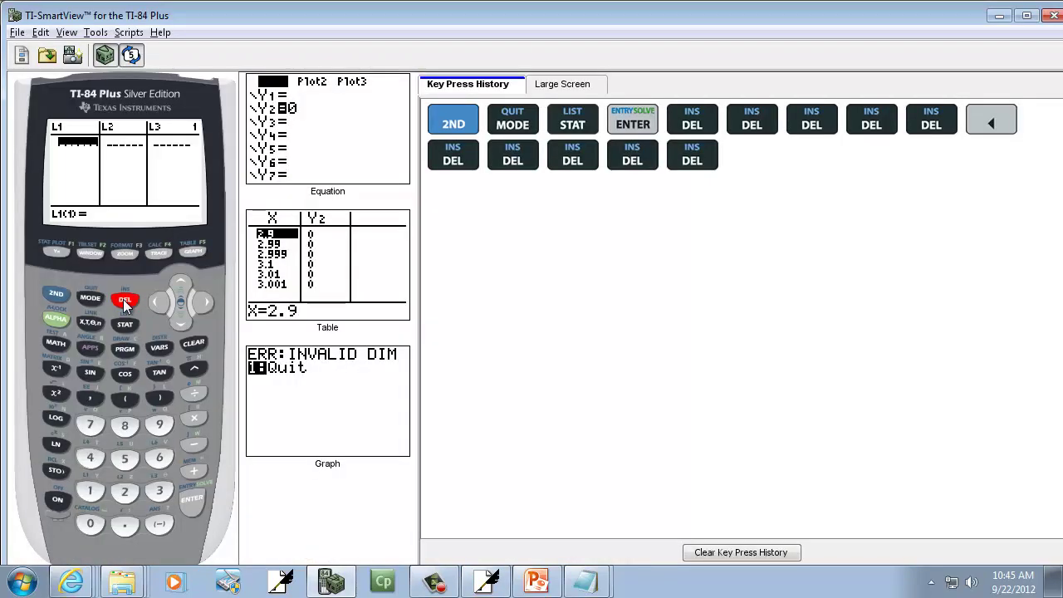
pyautogui.write('1')
pyautogui.press('Return')
pyautogui.write('2')
pyautogui.press('Return')
pyautogui.write('3')
pyautogui.press('Return')
pyautogui.write('4')
pyautogui.press('Return')
pyautogui.write('5')
pyautogui.press('Return')
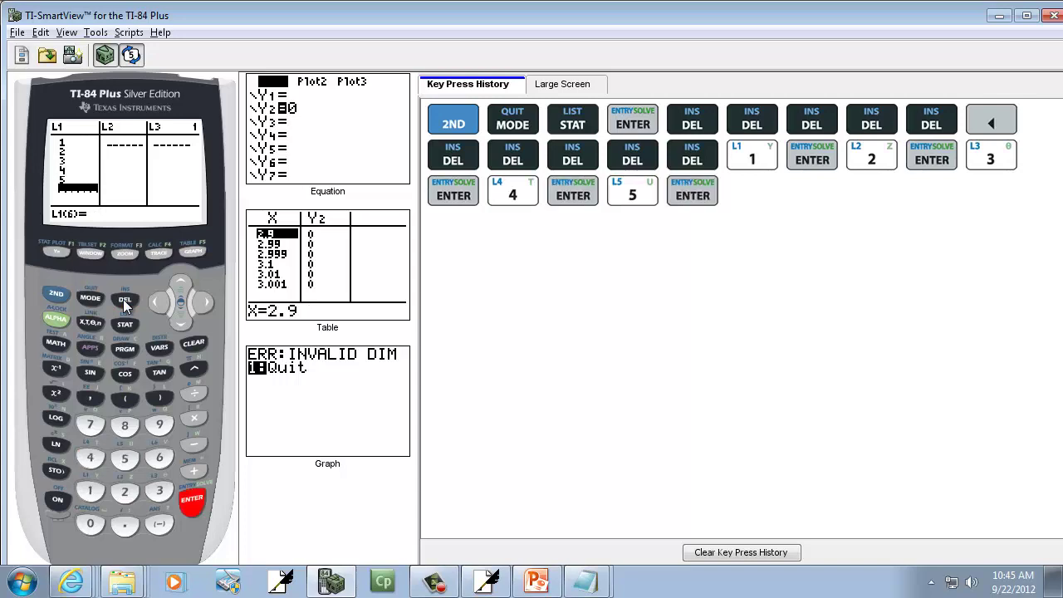
# Enter 17 and 23 as the first two L2 values
pyautogui.press('Right')
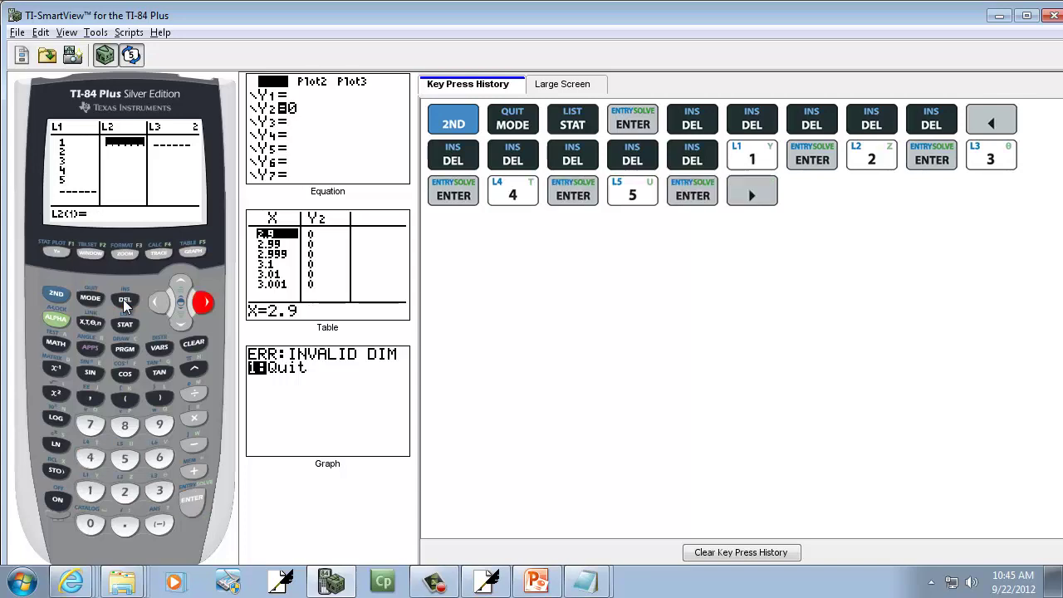
pyautogui.hotkey('alt', 'Tab')
pyautogui.hotkey('alt', 'Tab')
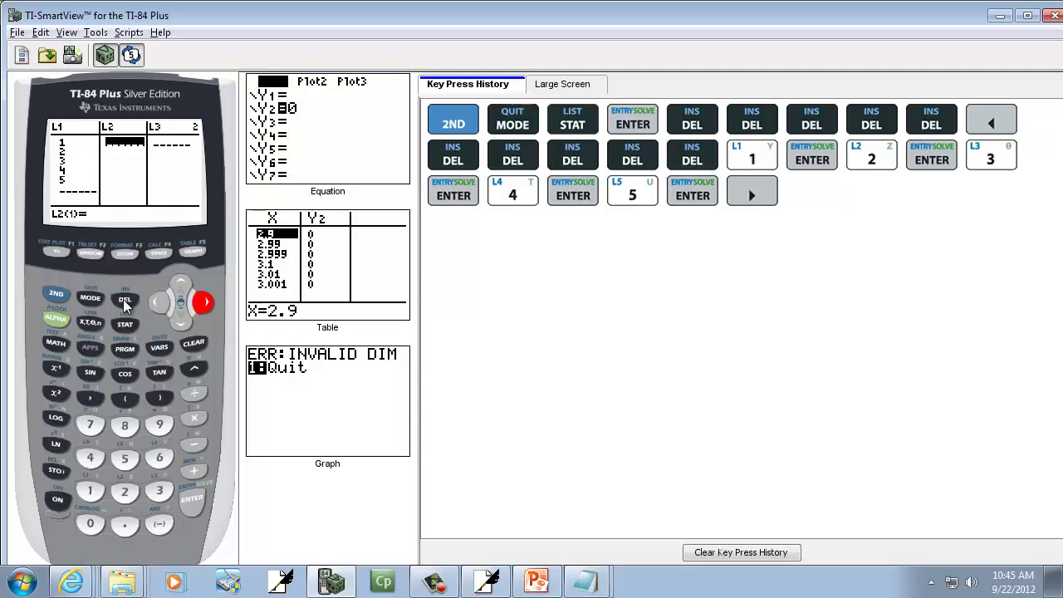
pyautogui.write('17')
pyautogui.press('Return')
pyautogui.write('23')
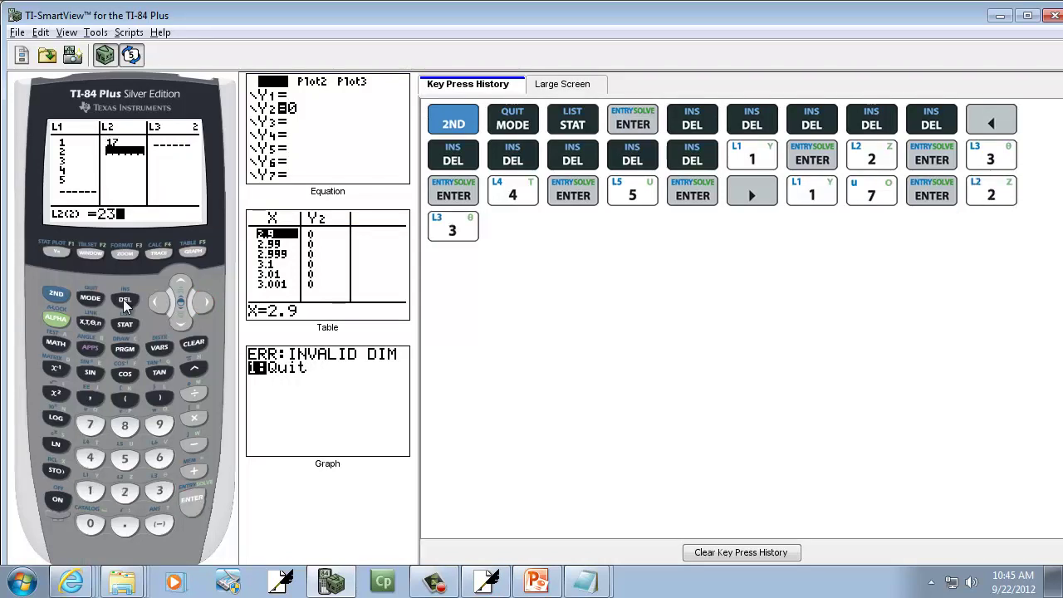
pyautogui.press('Return')
# Enter 51 and 82 in L2, then a mistyped fifth value 02
pyautogui.hotkey('alt', 'Tab')
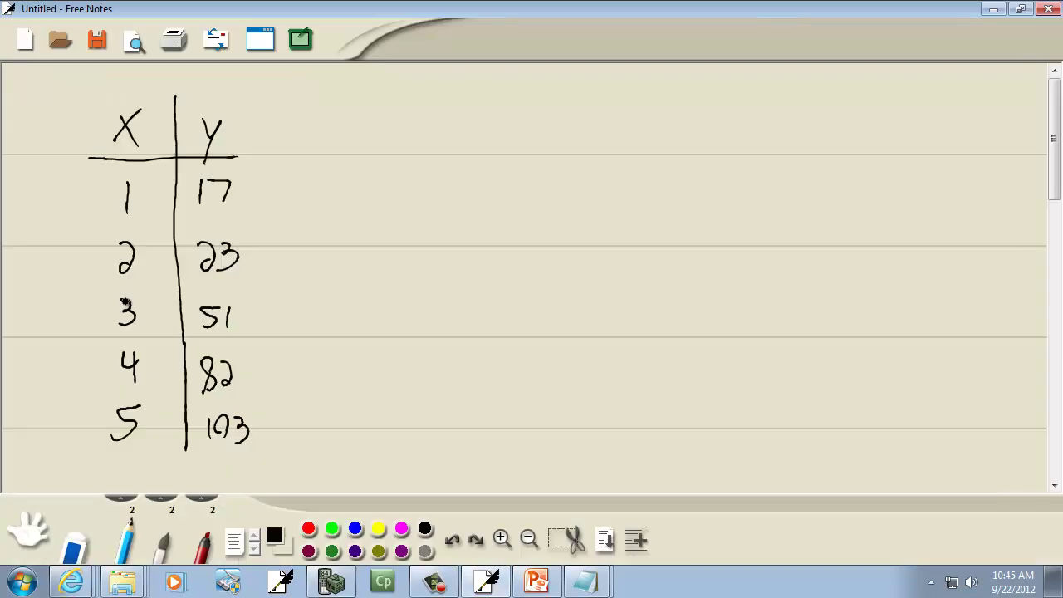
pyautogui.hotkey('alt', 'Tab')
pyautogui.write('51')
pyautogui.press('Return')
pyautogui.write('82')
pyautogui.press('Return')
pyautogui.hotkey('alt', 'Tab')
pyautogui.hotkey('alt', 'Tab')
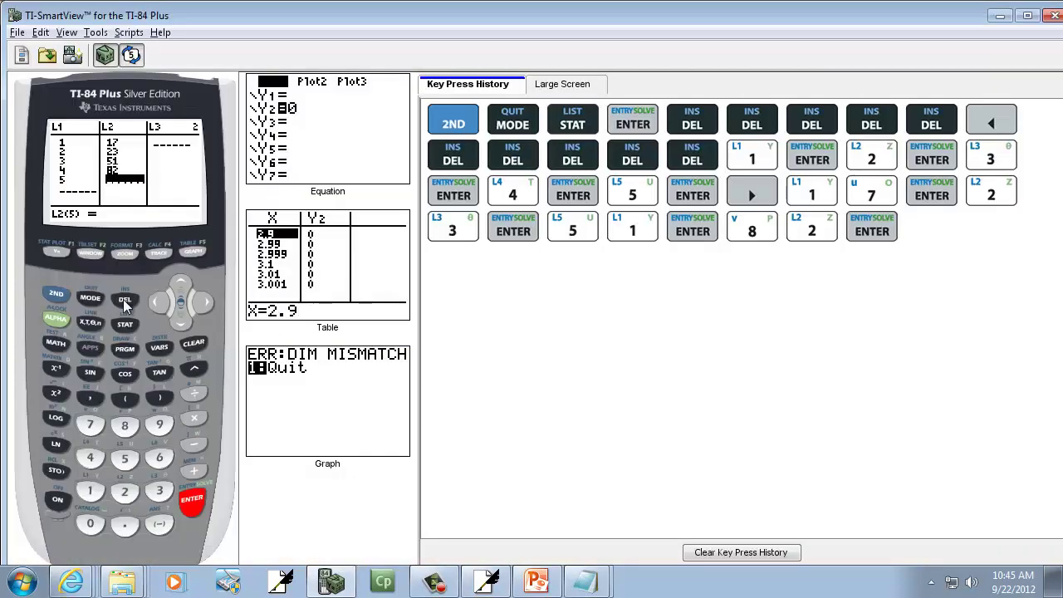
pyautogui.write('02')
pyautogui.press('Return')
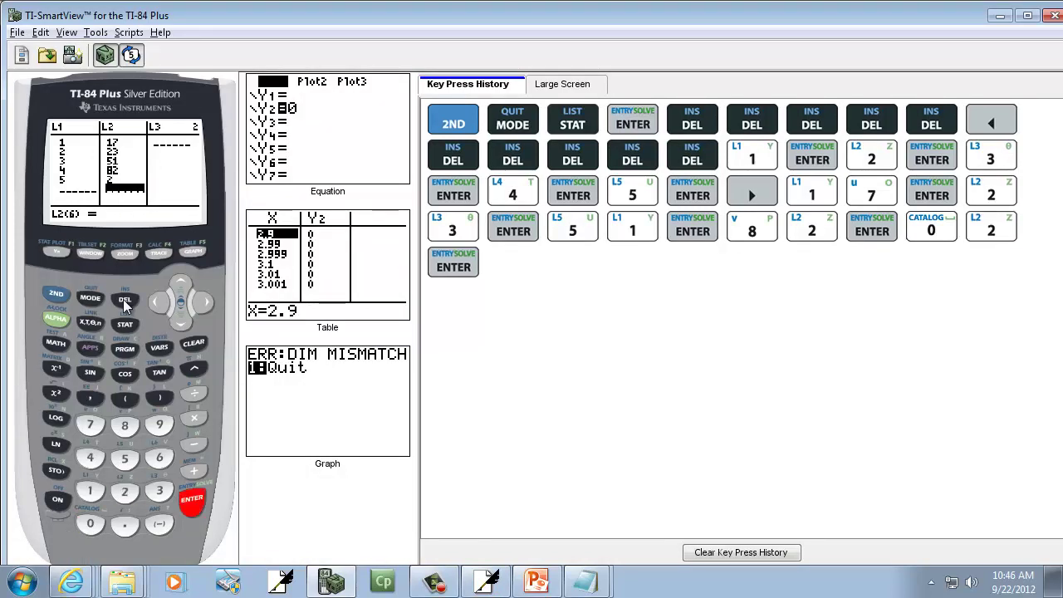
# Correct the fifth L2 value to 103 and compare against the handwritten table
pyautogui.press('Up')
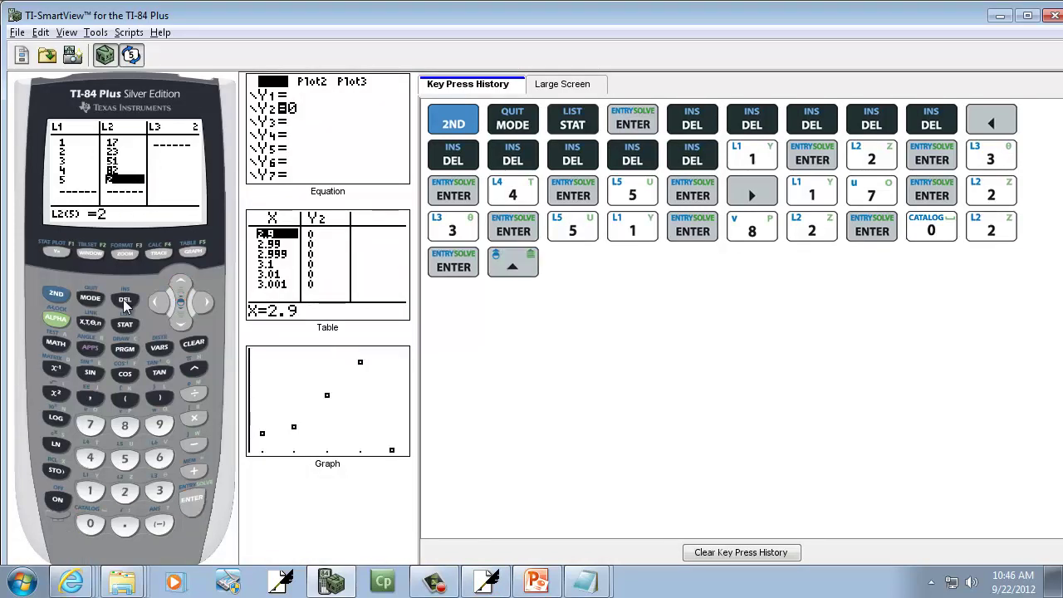
pyautogui.write('103')
pyautogui.press('Return')
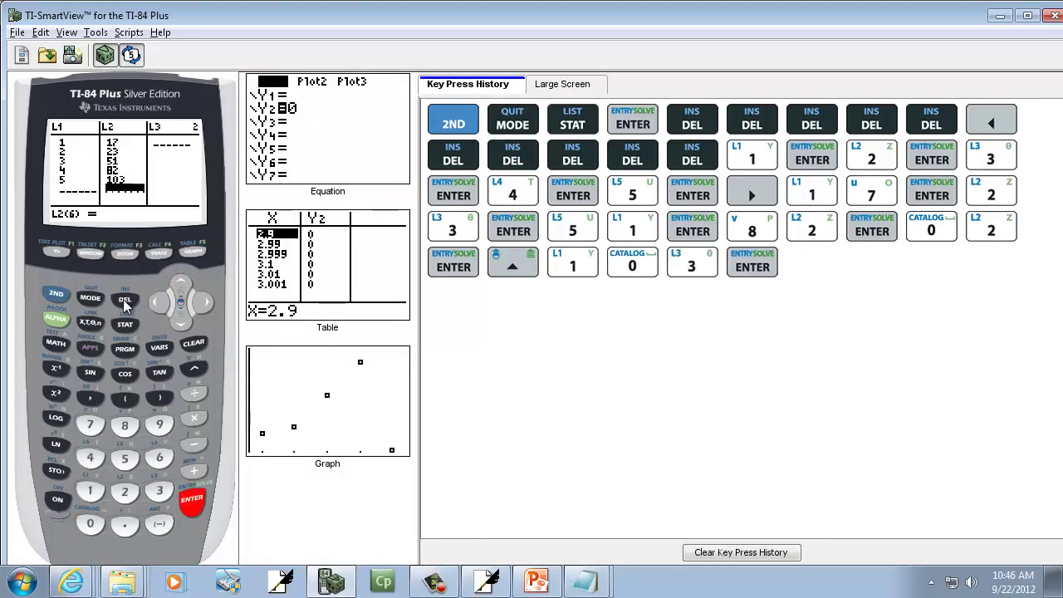
pyautogui.hotkey('alt', 'Tab')
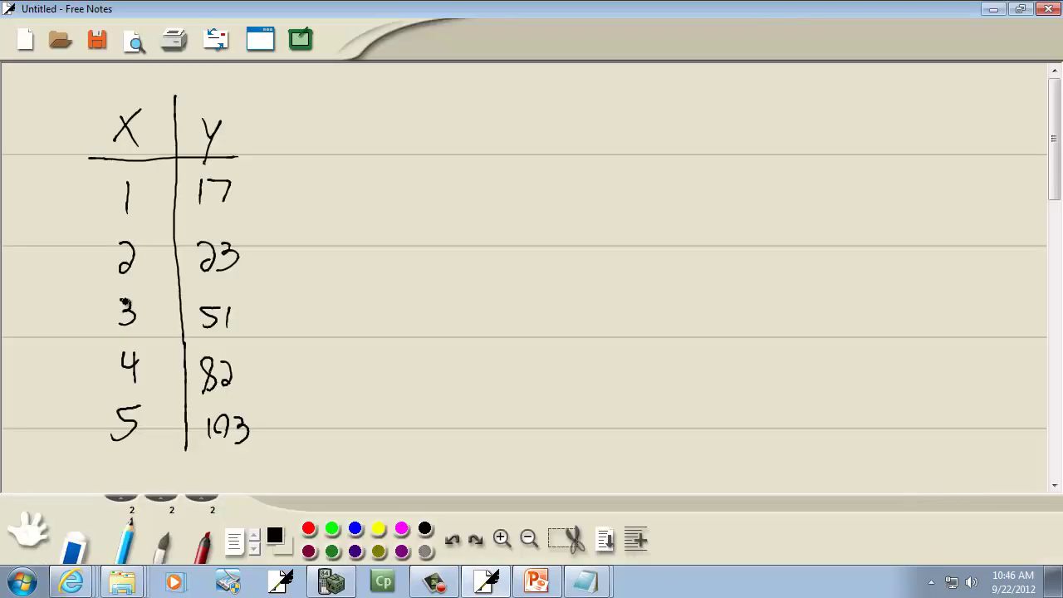
pyautogui.hotkey('alt', 'Tab')
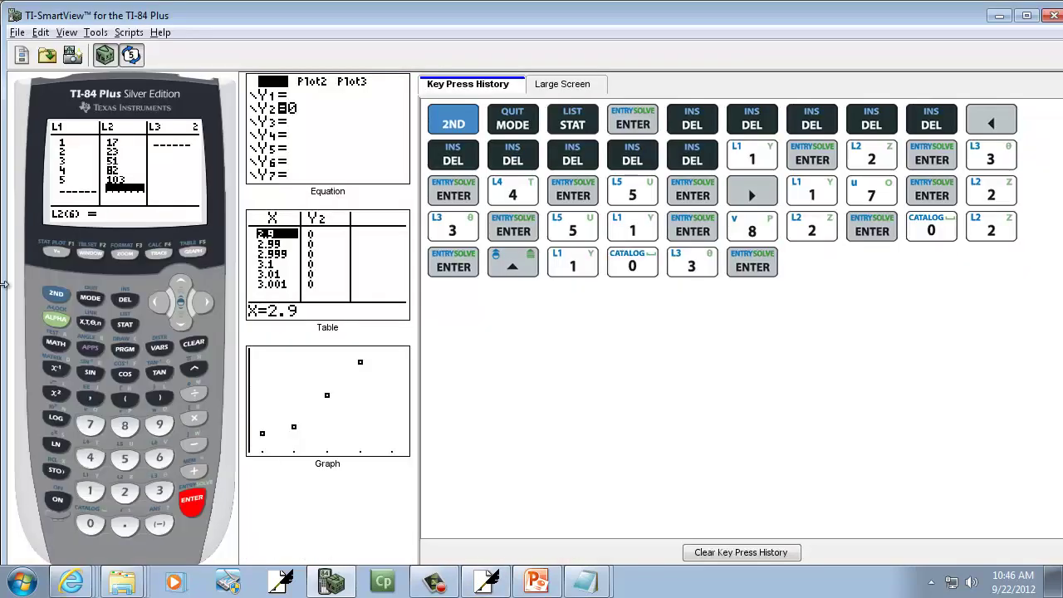
# Return to the home screen and open the CATALOG at the D commands
pyautogui.click(57, 295)
pyautogui.click(90, 299)
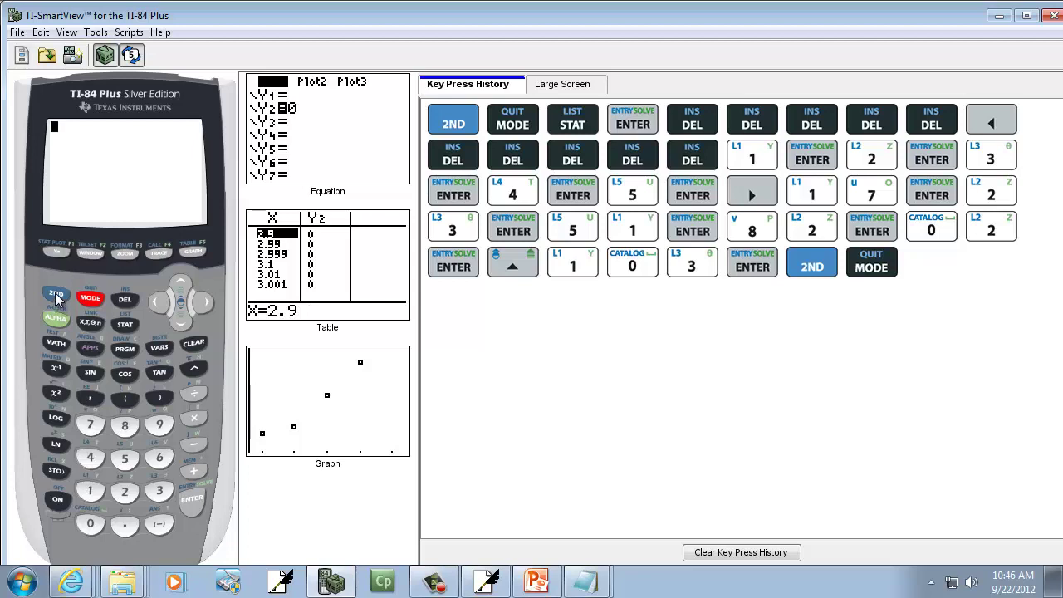
pyautogui.click(55, 296)
pyautogui.click(89, 524)
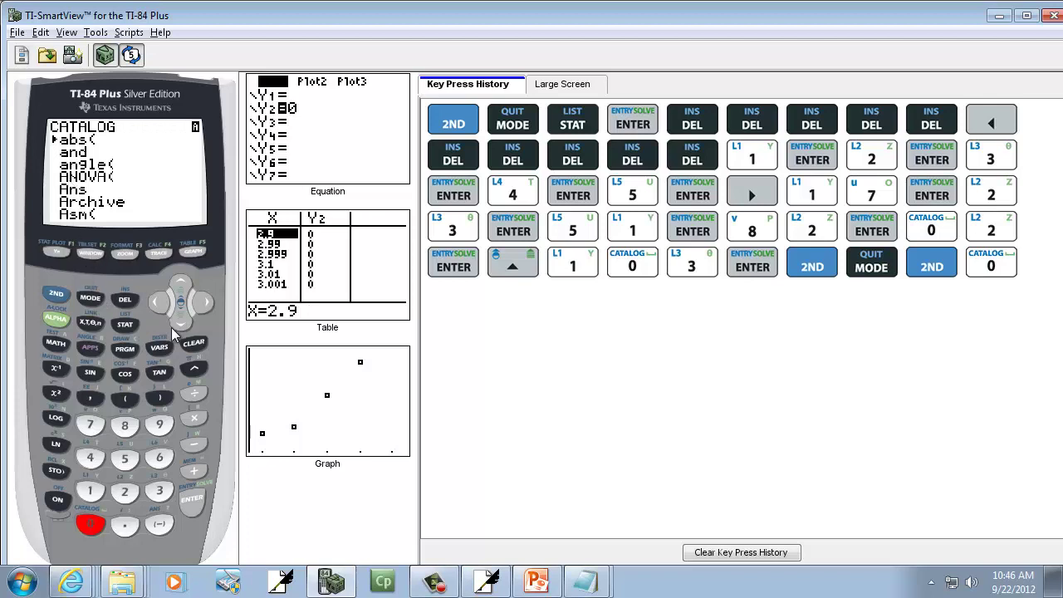
pyautogui.click(56, 319)
pyautogui.click(55, 373)
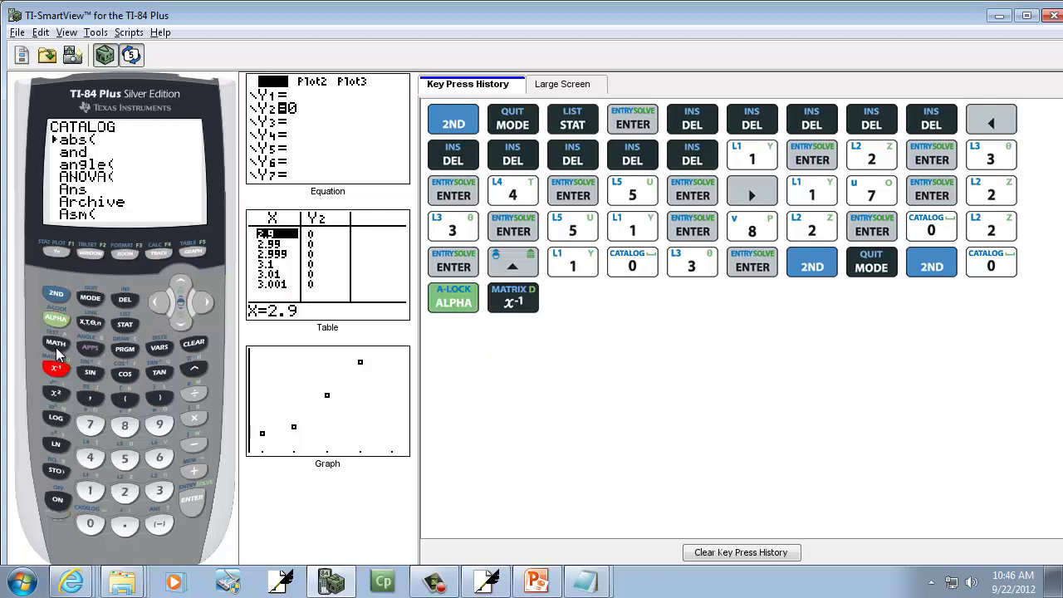
pyautogui.click(56, 319)
pyautogui.click(56, 370)
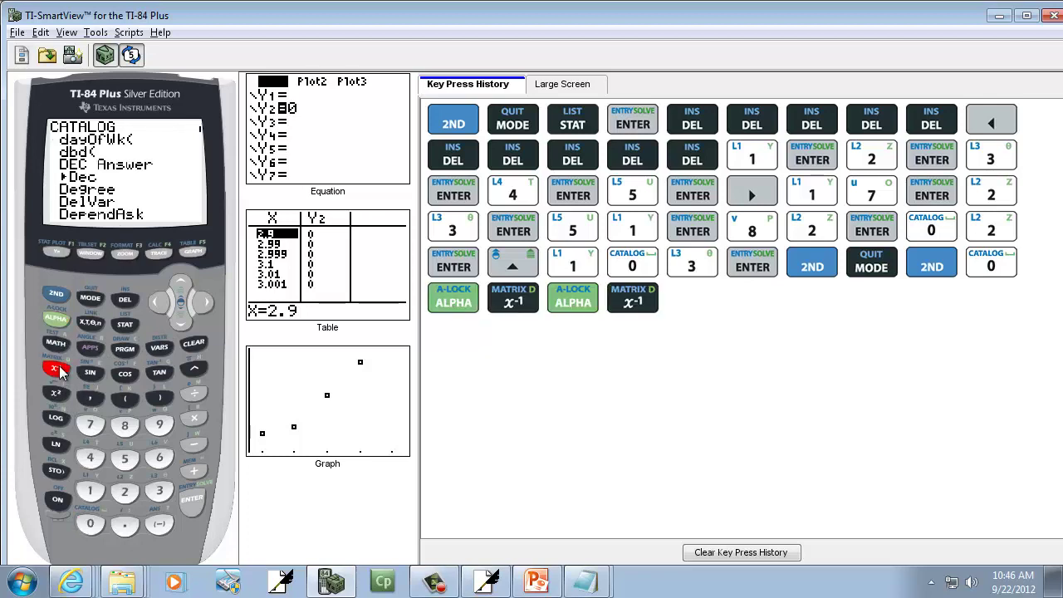
# Select DiagnosticOn in the catalog and execute it so Done appears
pyautogui.click(181, 320)
pyautogui.click(181, 320)
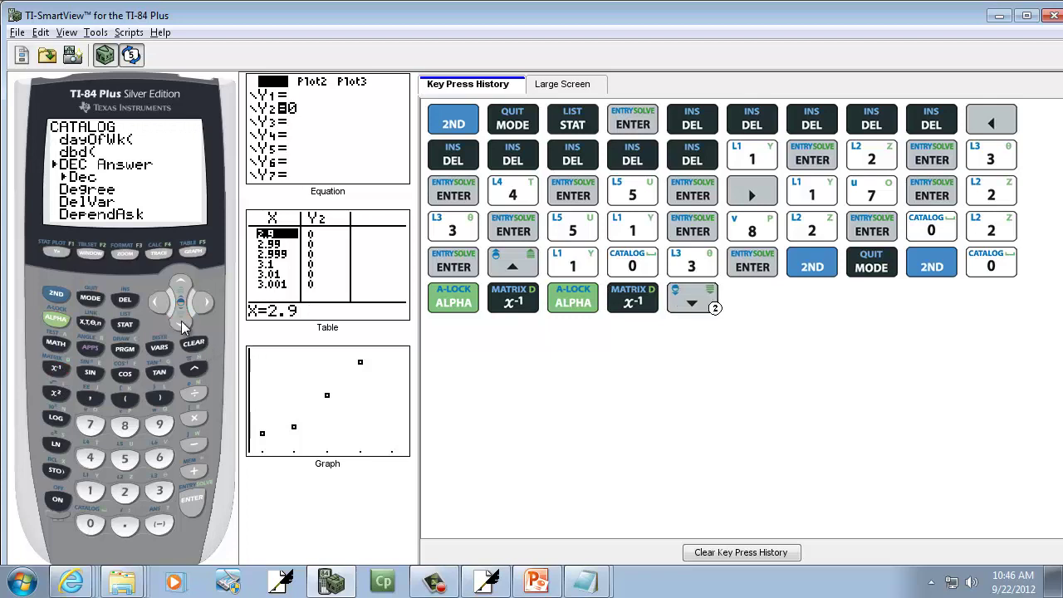
pyautogui.click(181, 321)
pyautogui.click(181, 321)
pyautogui.click(181, 321)
pyautogui.click(181, 321)
pyautogui.click(181, 320)
pyautogui.click(181, 320)
pyautogui.click(181, 321)
pyautogui.click(181, 320)
pyautogui.click(181, 320)
pyautogui.click(181, 320)
pyautogui.click(181, 321)
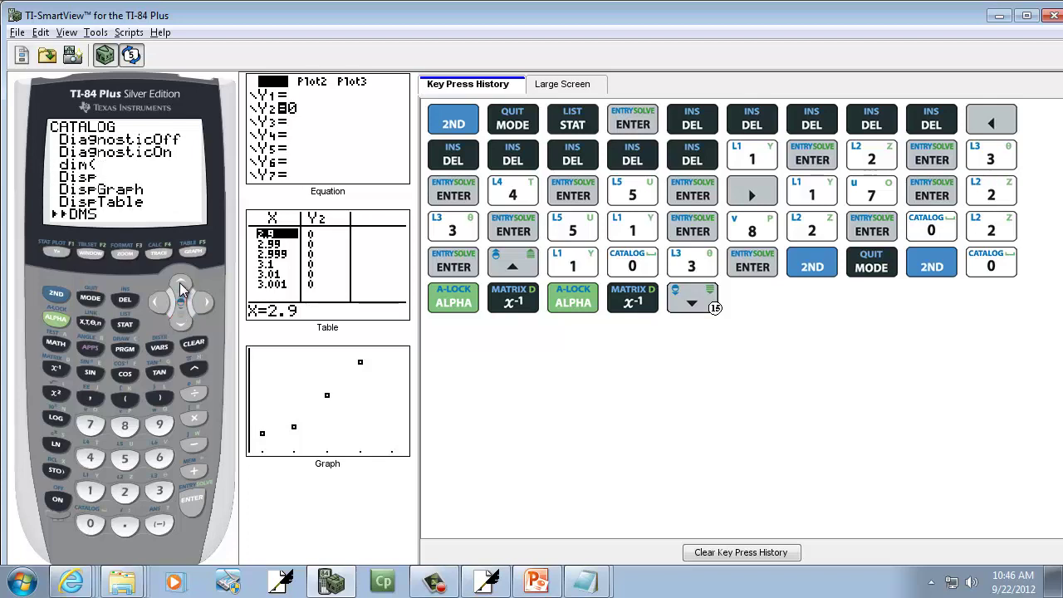
pyautogui.click(181, 287)
pyautogui.click(181, 286)
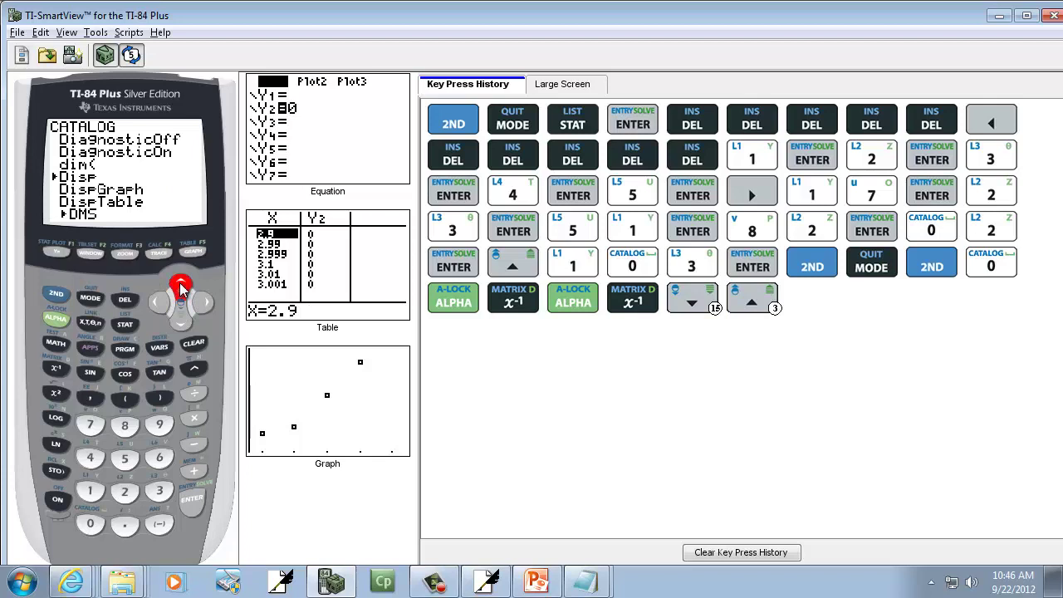
pyautogui.click(181, 286)
pyautogui.click(181, 286)
pyautogui.click(176, 324)
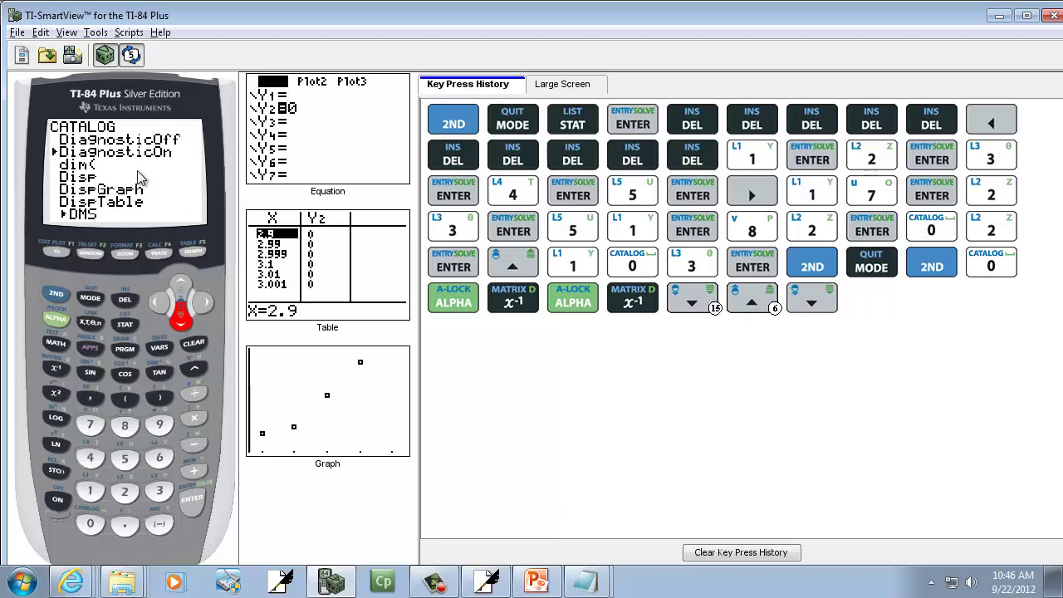
pyautogui.click(190, 501)
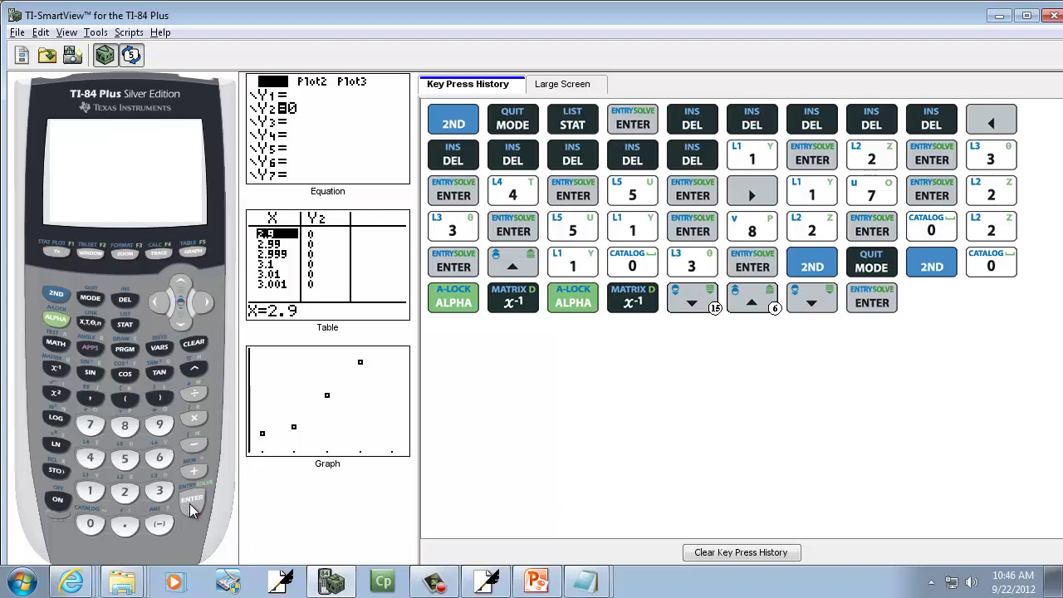
pyautogui.click(190, 502)
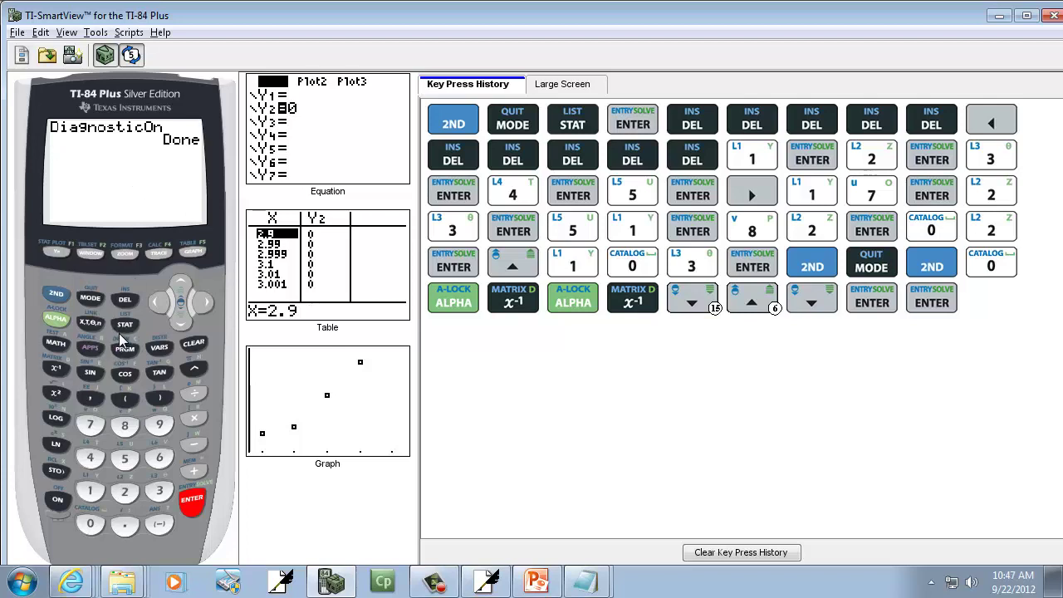
pyautogui.click(91, 299)
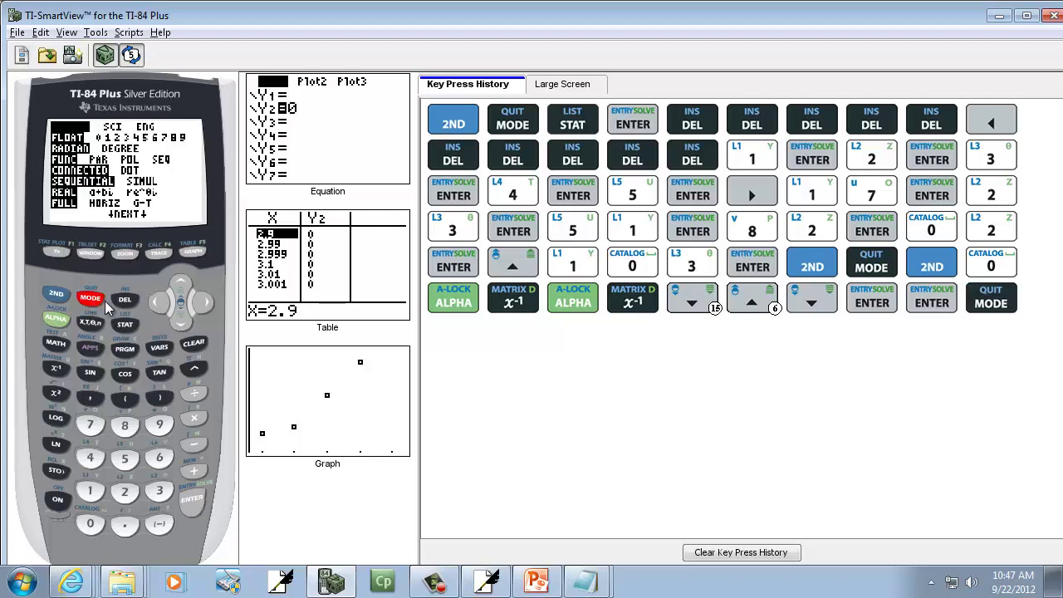
pyautogui.click(182, 322)
pyautogui.click(182, 322)
pyautogui.click(181, 322)
pyautogui.click(182, 322)
pyautogui.click(182, 322)
pyautogui.click(181, 322)
pyautogui.click(181, 322)
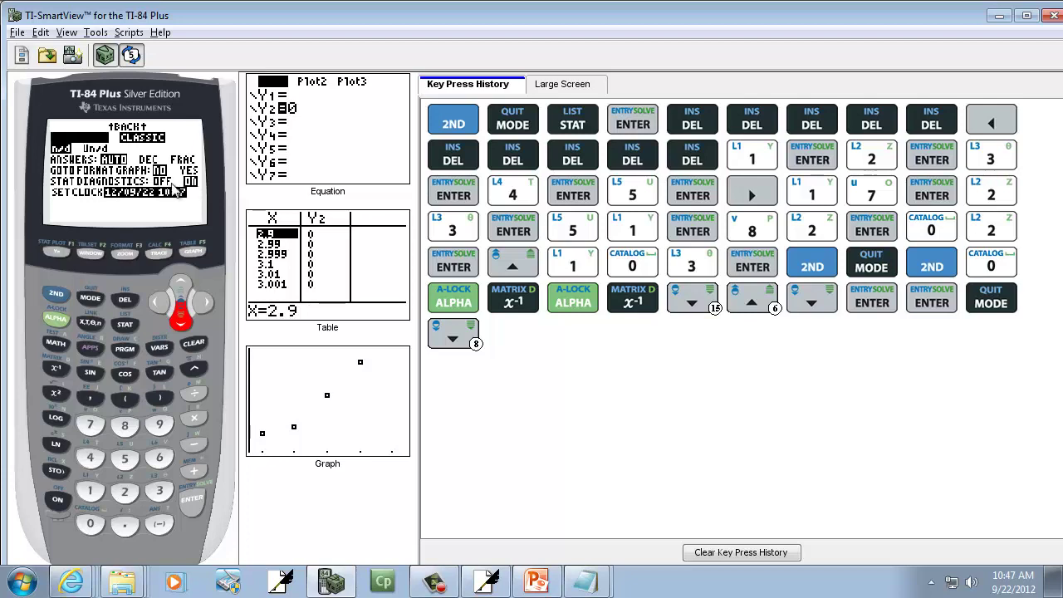
pyautogui.click(56, 296)
pyautogui.click(90, 299)
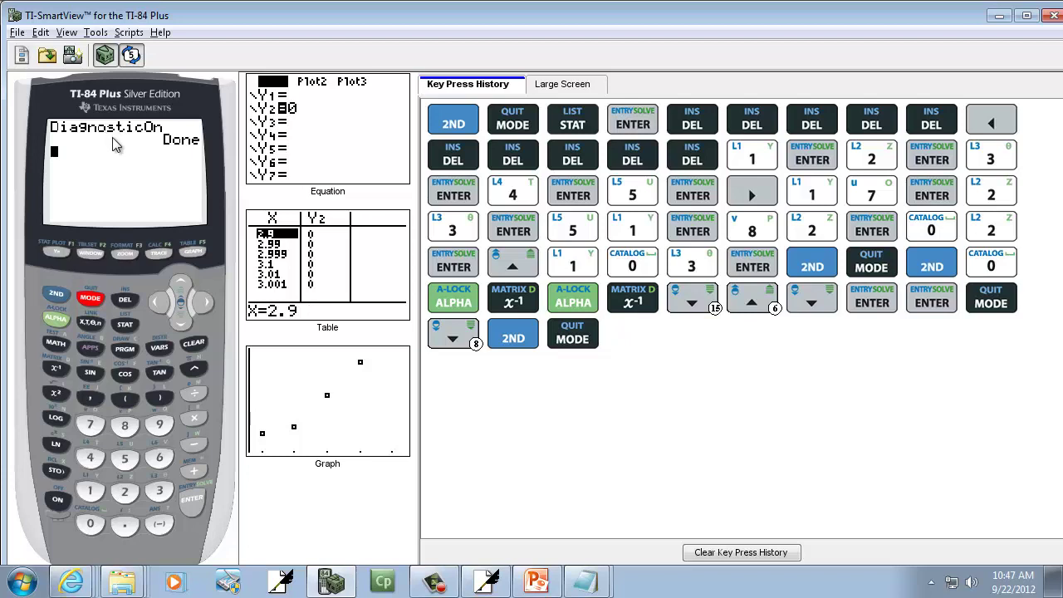
# Run STAT CALC 4:LinReg(ax+b), getting a=23.1, b=-14.1, r=.9834864029
pyautogui.click(124, 325)
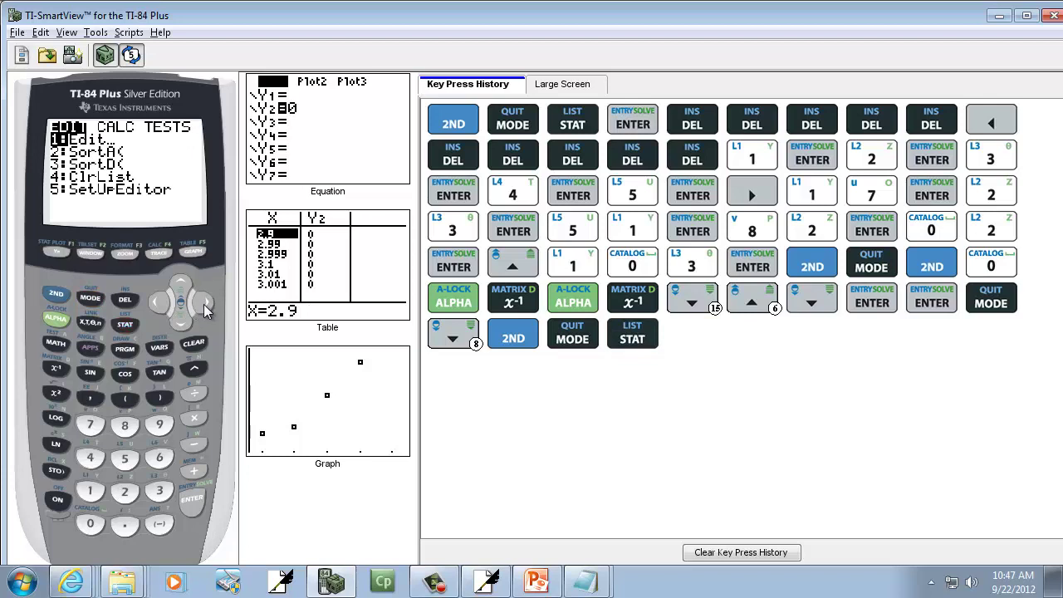
pyautogui.click(204, 303)
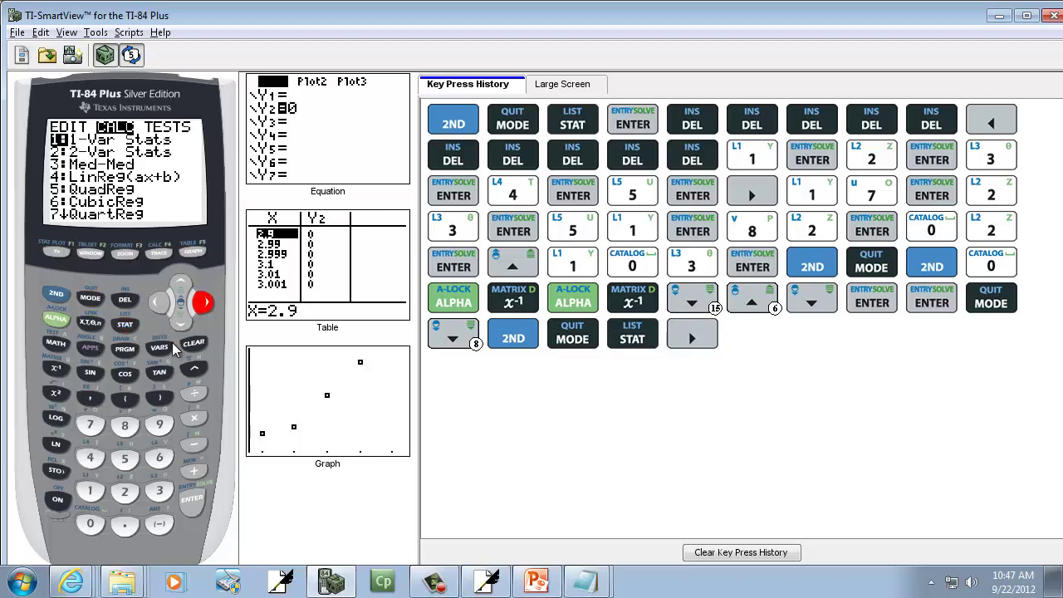
pyautogui.click(182, 323)
pyautogui.click(182, 323)
pyautogui.click(182, 324)
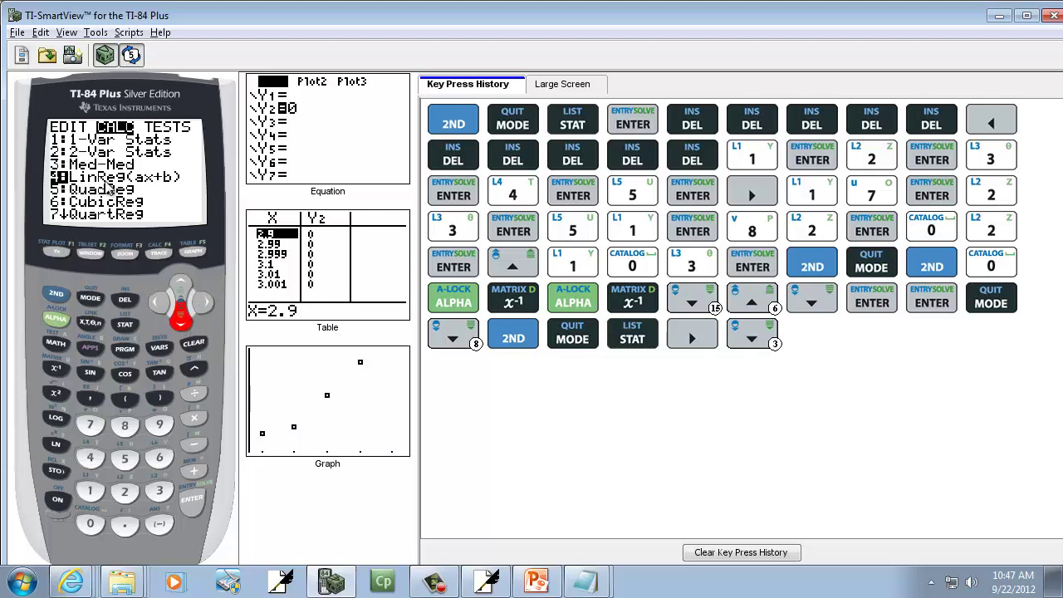
pyautogui.click(189, 507)
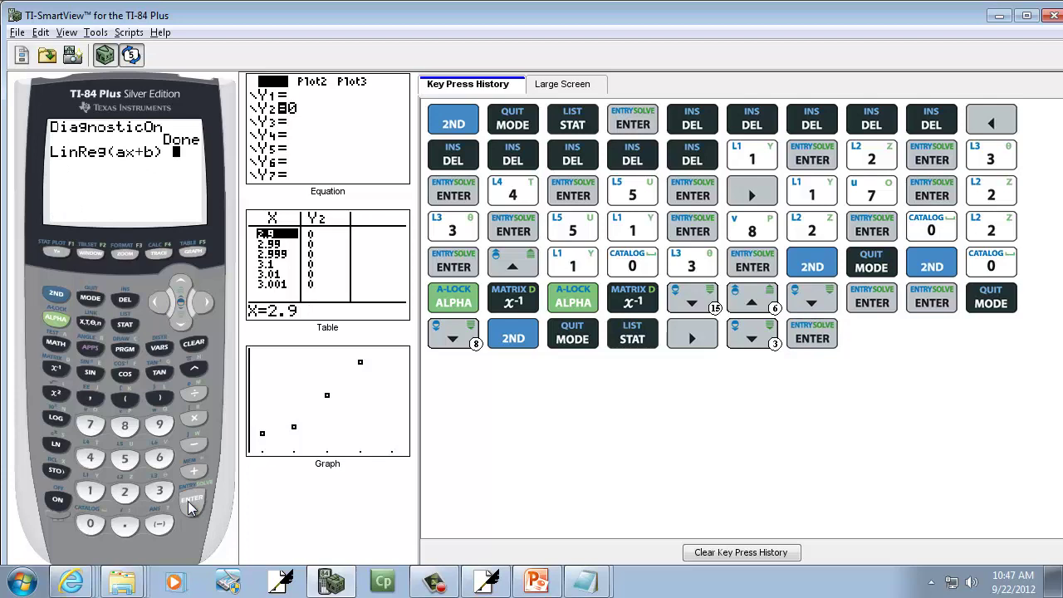
pyautogui.click(190, 507)
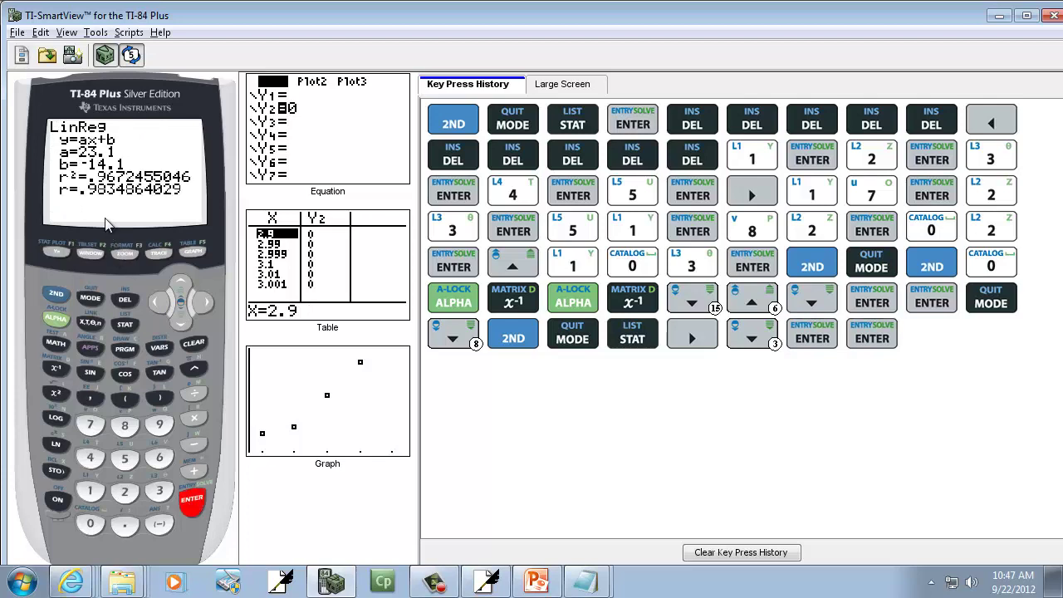